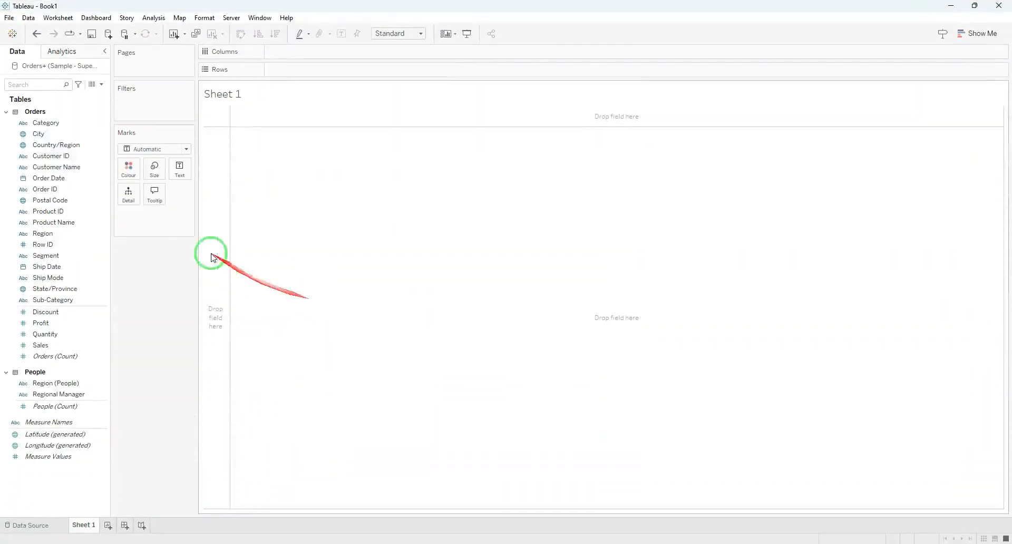
Step: Build a chart of total Sales by year of Order Date, with Order Date on Columns and Sales on Rows
{"action": "left_click", "coordinate": [65, 148]}
{"action": "left_click_drag", "start_coordinate": [58, 161], "coordinate": [290, 55]}
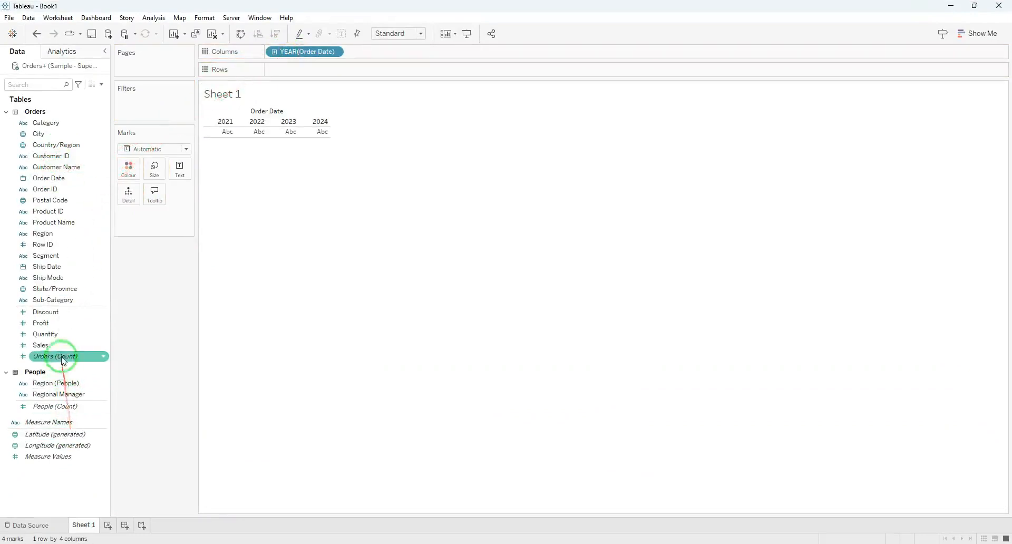
{"action": "left_click_drag", "start_coordinate": [42, 345], "coordinate": [306, 66]}
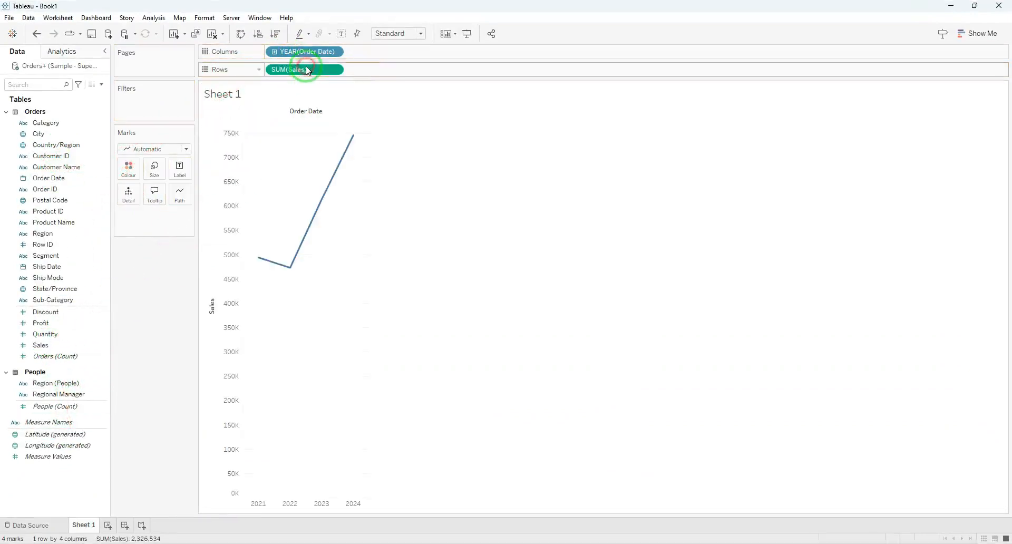
{"action": "mouse_move", "coordinate": [335, 172]}
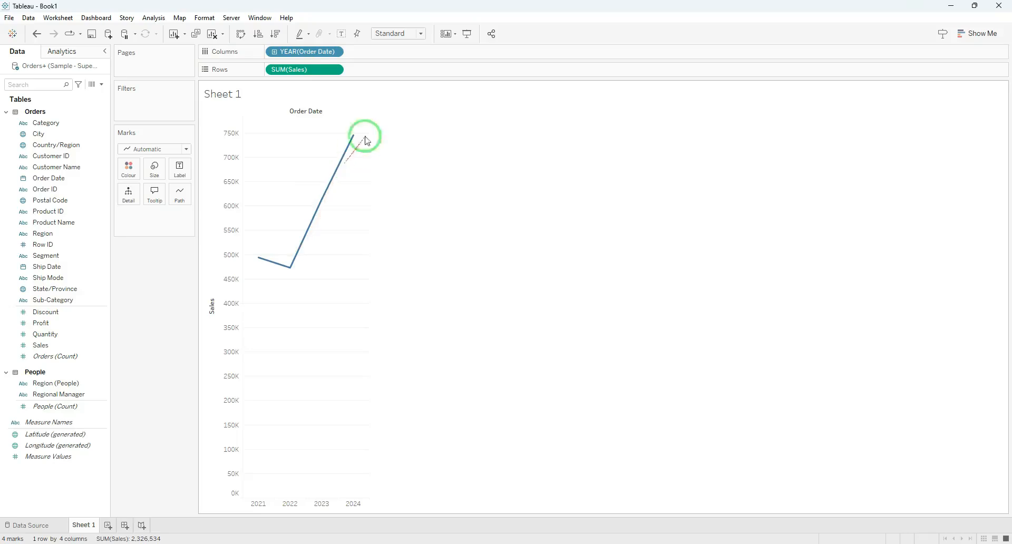
Step: Regroup Order Date on Columns by the discrete Quarter date part, followed by the discrete Day date part
{"action": "left_click", "coordinate": [335, 53]}
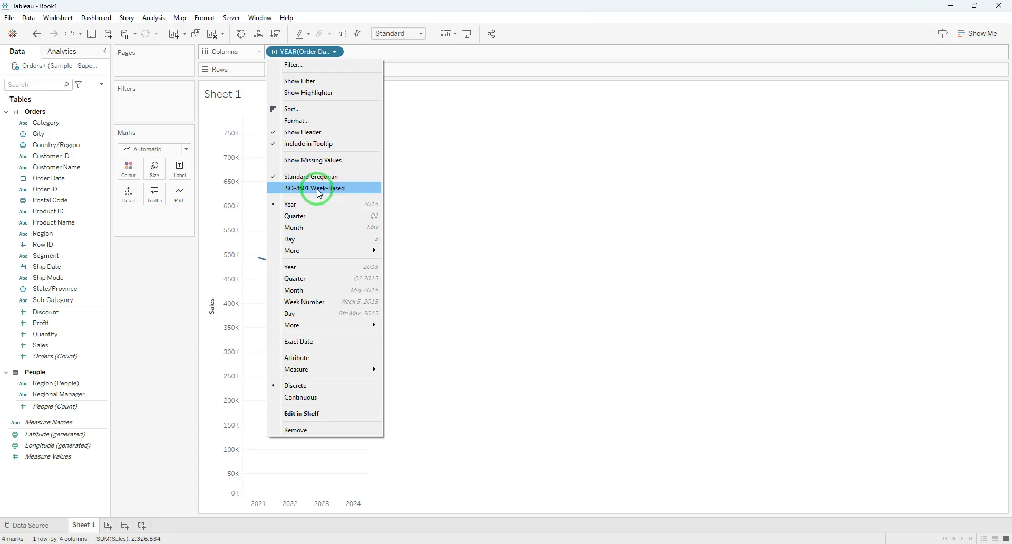
{"action": "left_click", "coordinate": [323, 217]}
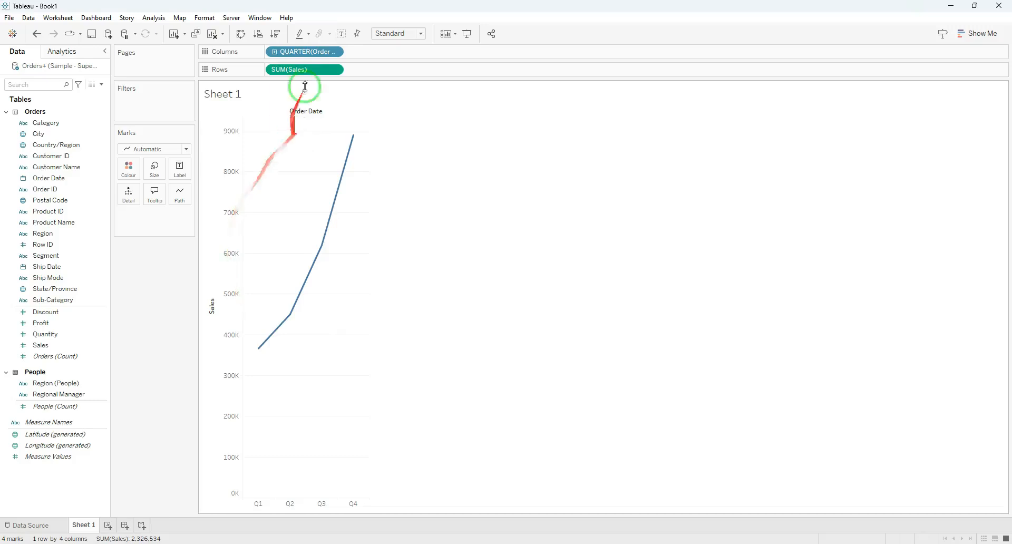
{"action": "left_click", "coordinate": [335, 52]}
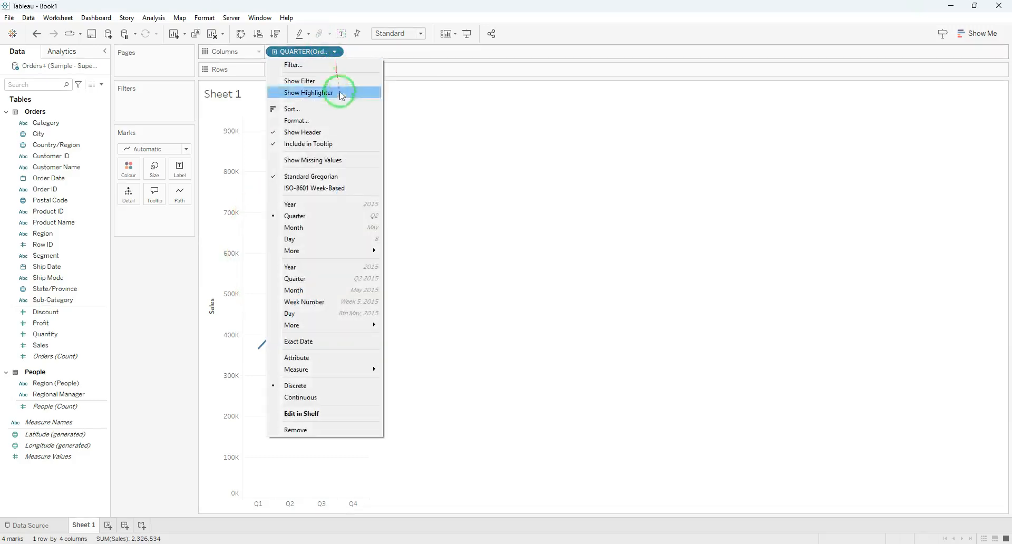
{"action": "left_click", "coordinate": [353, 240]}
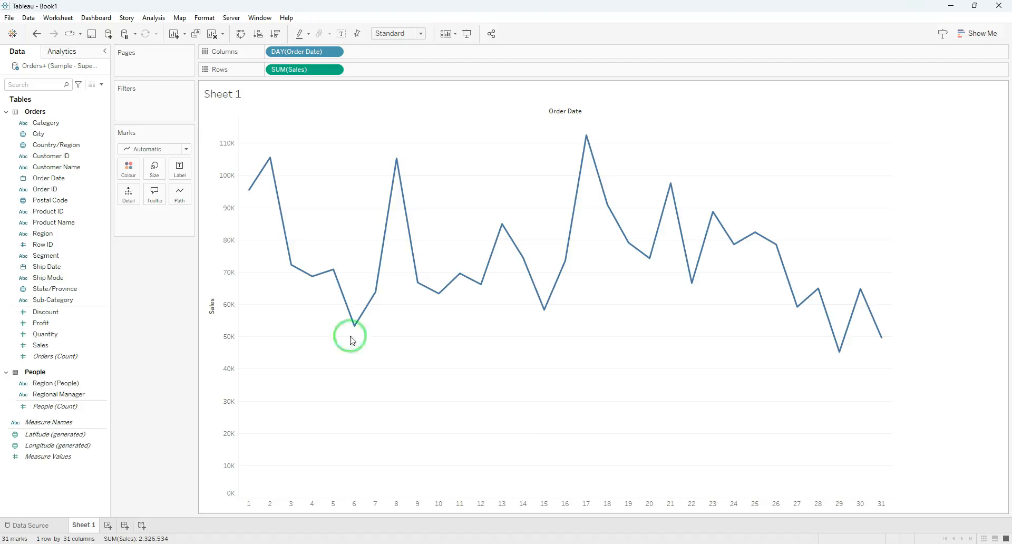
Step: Change the mark type to Bar and group Order Date on Columns by the Weekday date part
{"action": "left_click", "coordinate": [187, 149]}
{"action": "left_click", "coordinate": [163, 177]}
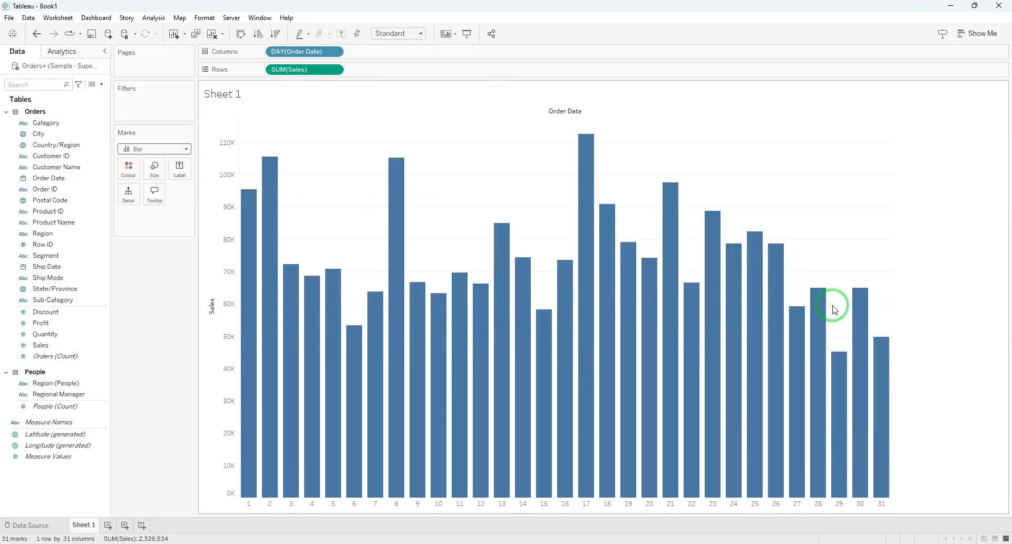
{"action": "left_click", "coordinate": [334, 52]}
{"action": "mouse_move", "coordinate": [356, 251]}
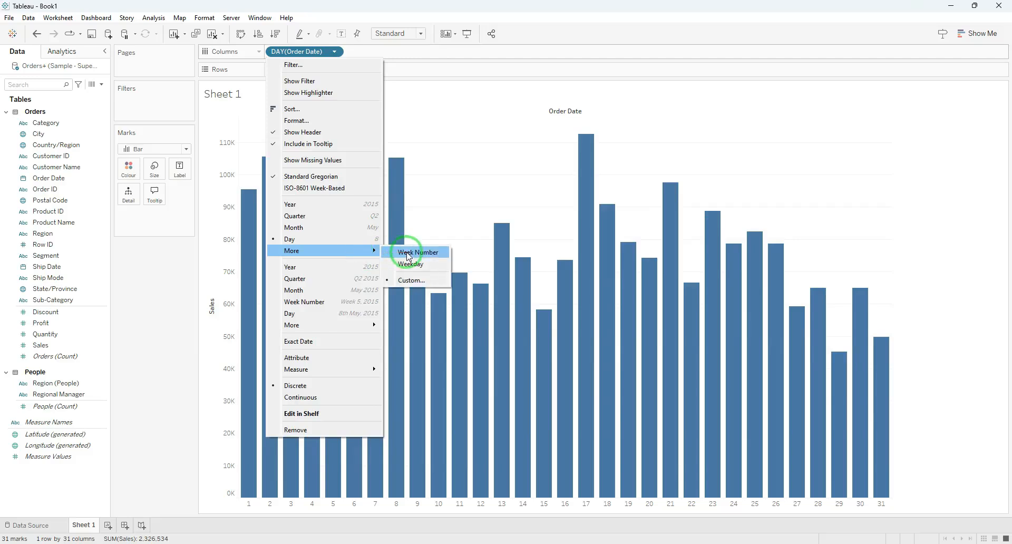
{"action": "left_click", "coordinate": [411, 269]}
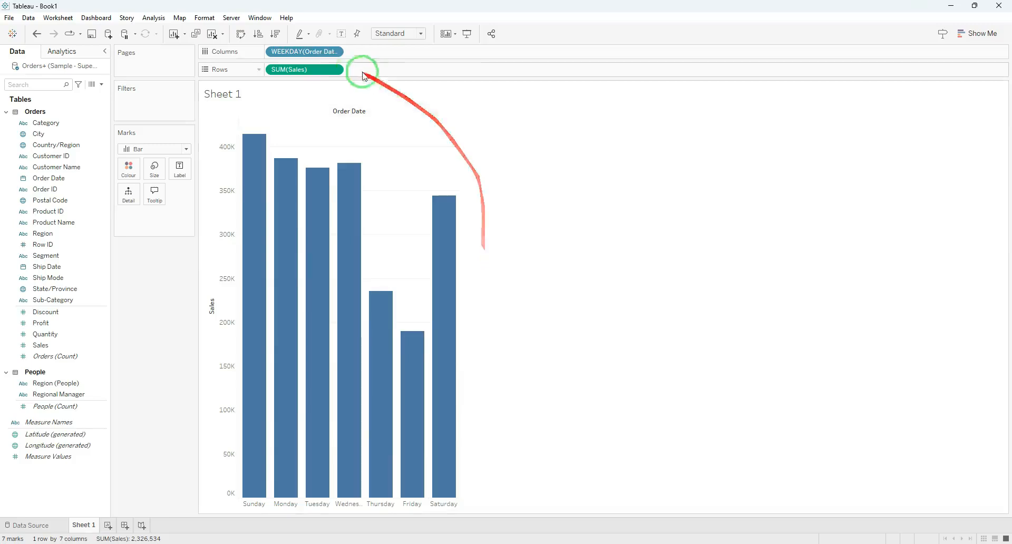
Step: Group Order Date on Columns by the discrete Week Number date part
{"action": "left_click", "coordinate": [336, 52]}
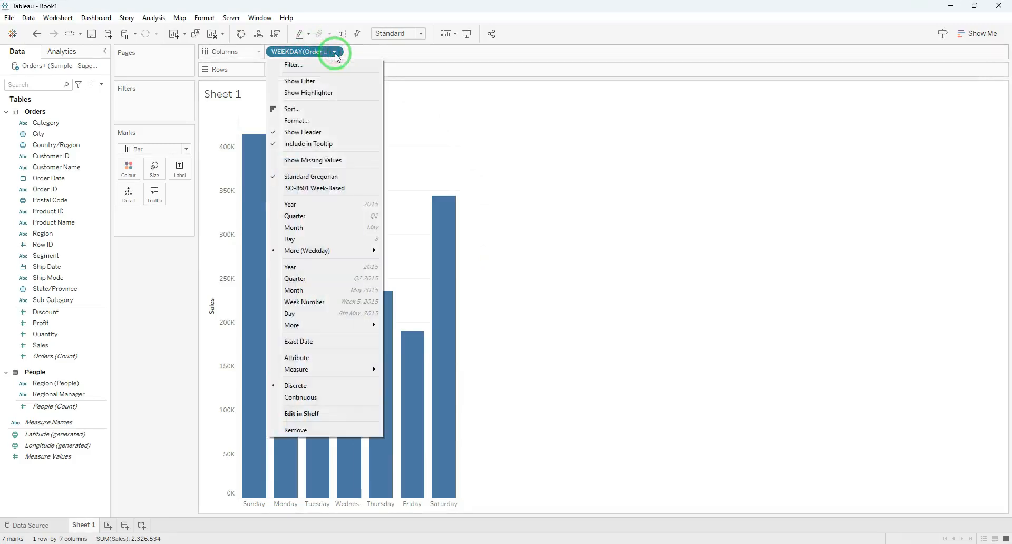
{"action": "mouse_move", "coordinate": [364, 256]}
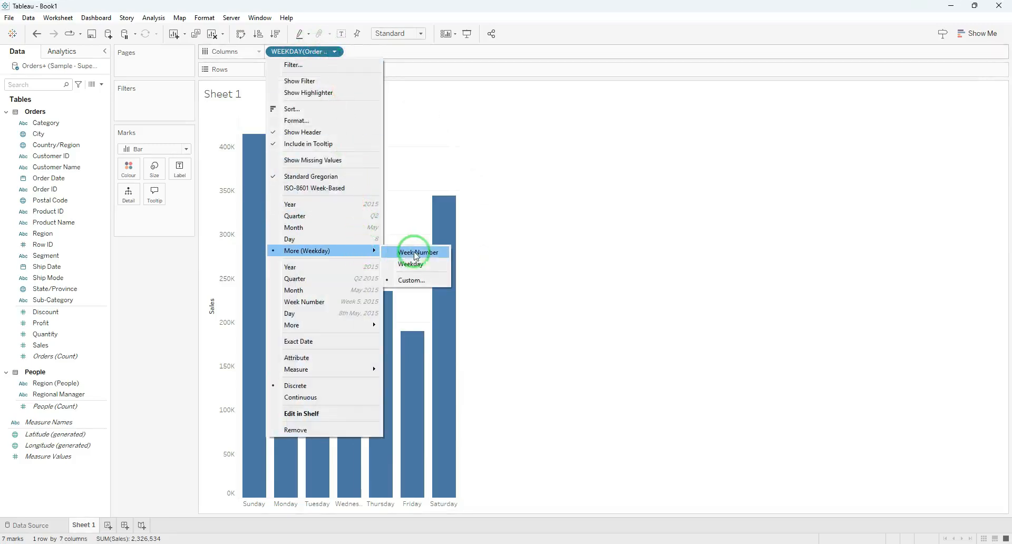
{"action": "left_click", "coordinate": [415, 263]}
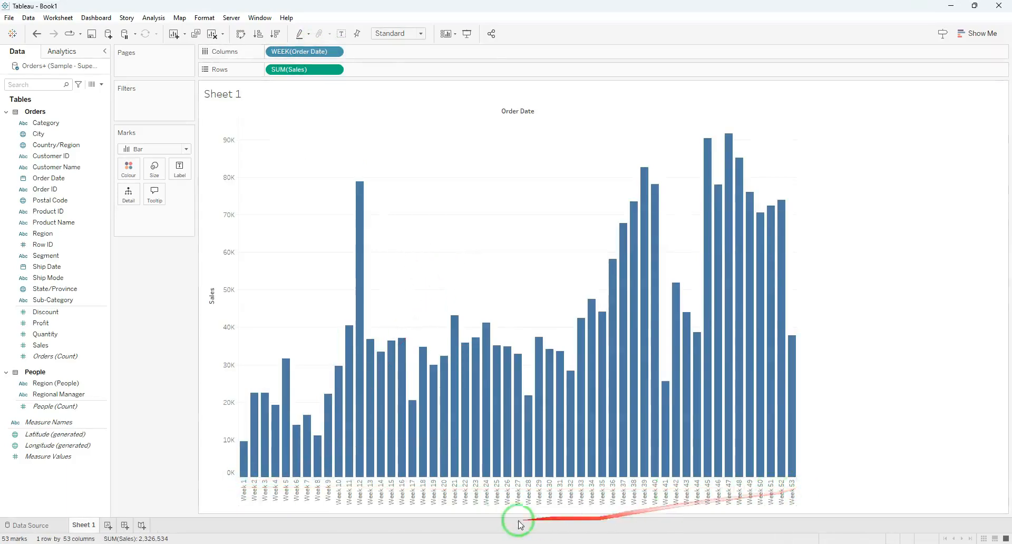
{"action": "mouse_move", "coordinate": [526, 463]}
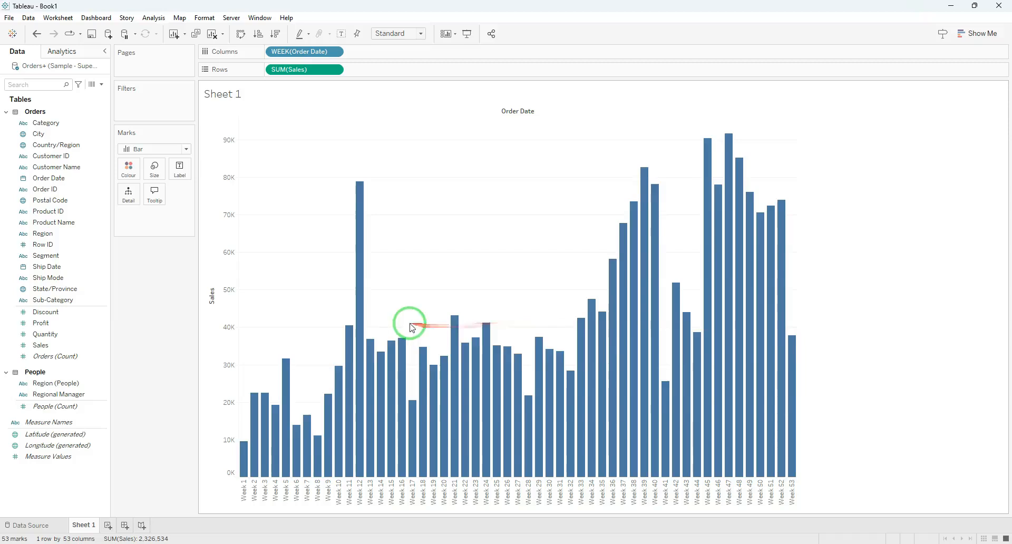
{"action": "mouse_move", "coordinate": [487, 337]}
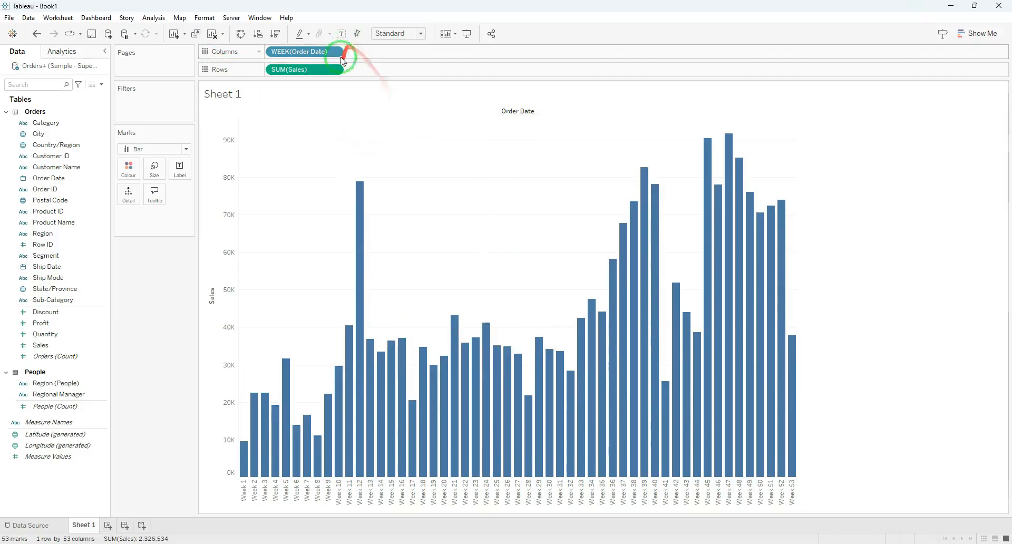
Step: Set Order Date to the continuous Month value (May 2015 format) and change the mark type to Line
{"action": "left_click", "coordinate": [336, 52]}
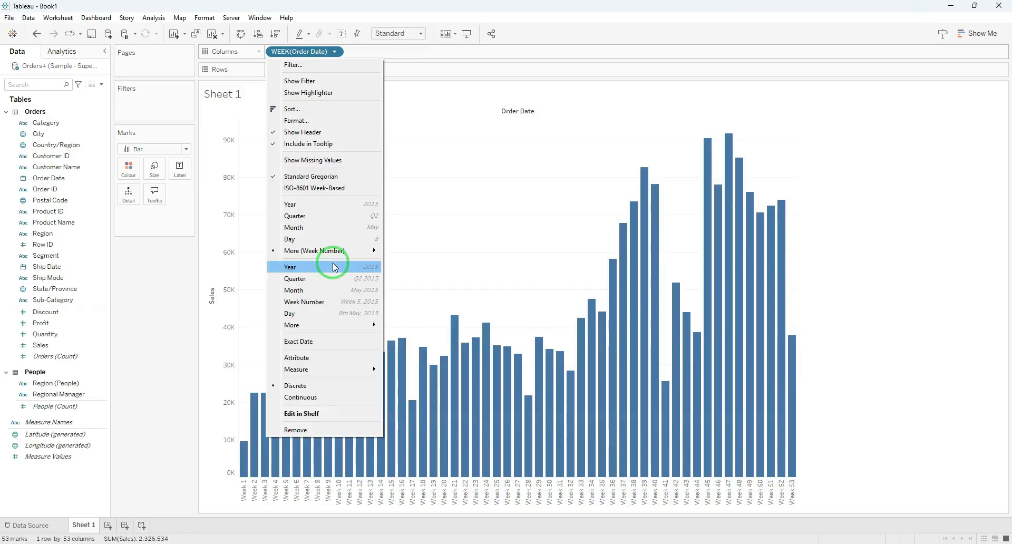
{"action": "left_click", "coordinate": [334, 291]}
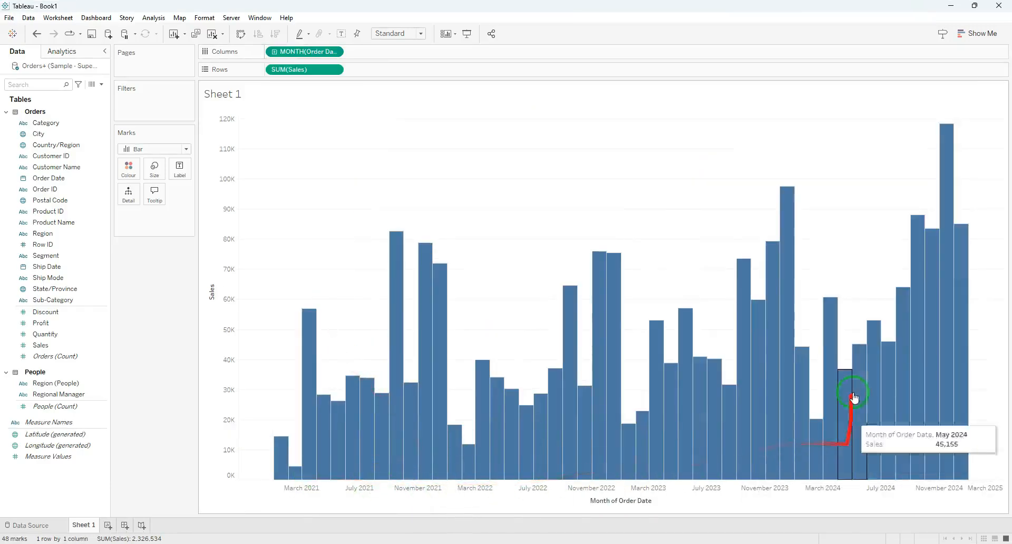
{"action": "left_click", "coordinate": [185, 148]}
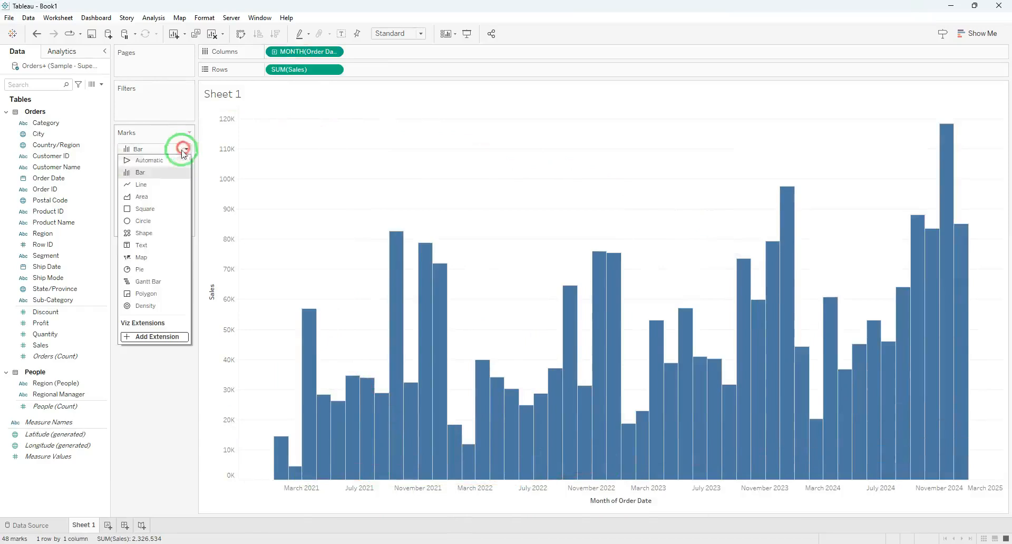
{"action": "left_click", "coordinate": [157, 187]}
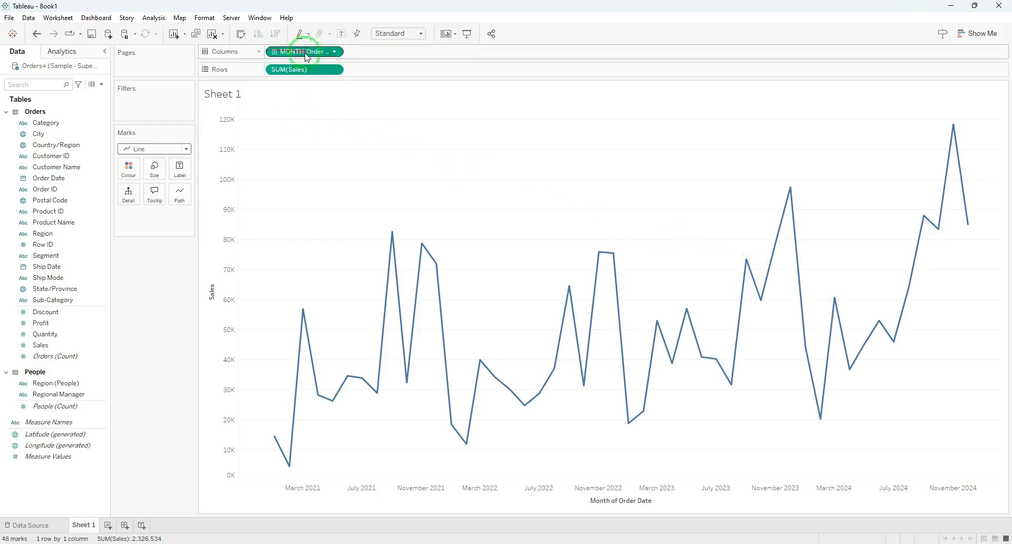
Step: Change Order Date on Columns to the continuous Week Number value, followed by the continuous Day value
{"action": "left_click", "coordinate": [334, 52]}
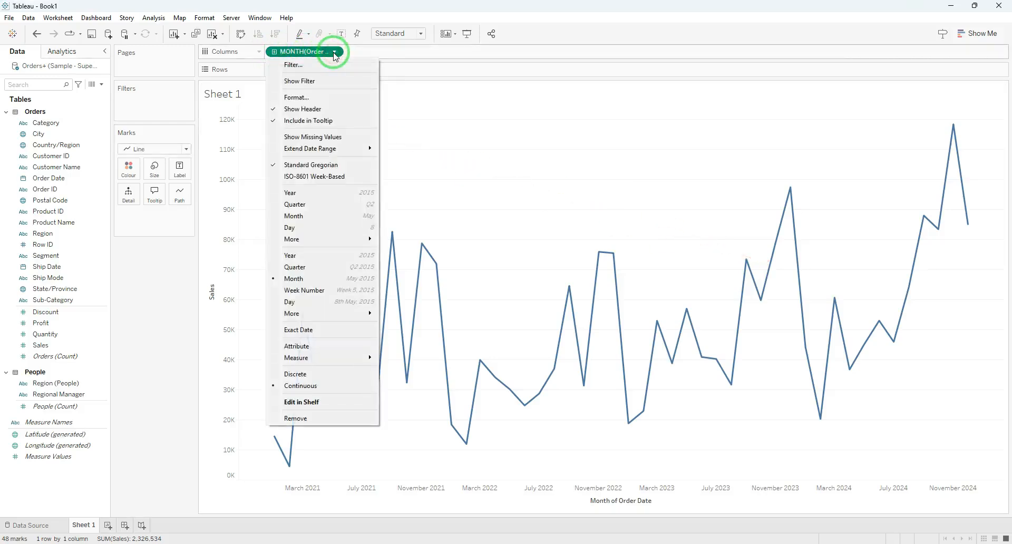
{"action": "left_click", "coordinate": [326, 291]}
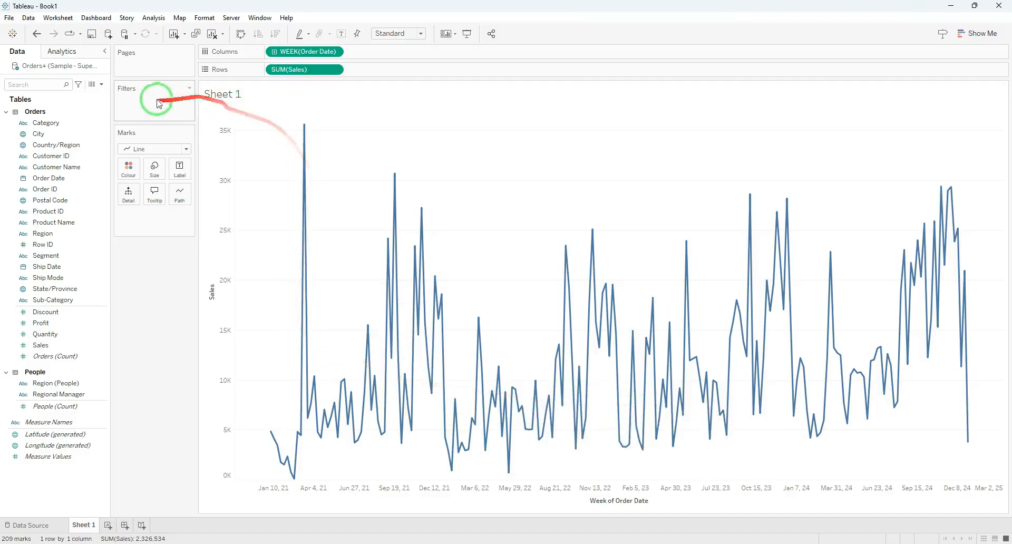
{"action": "left_click", "coordinate": [335, 52]}
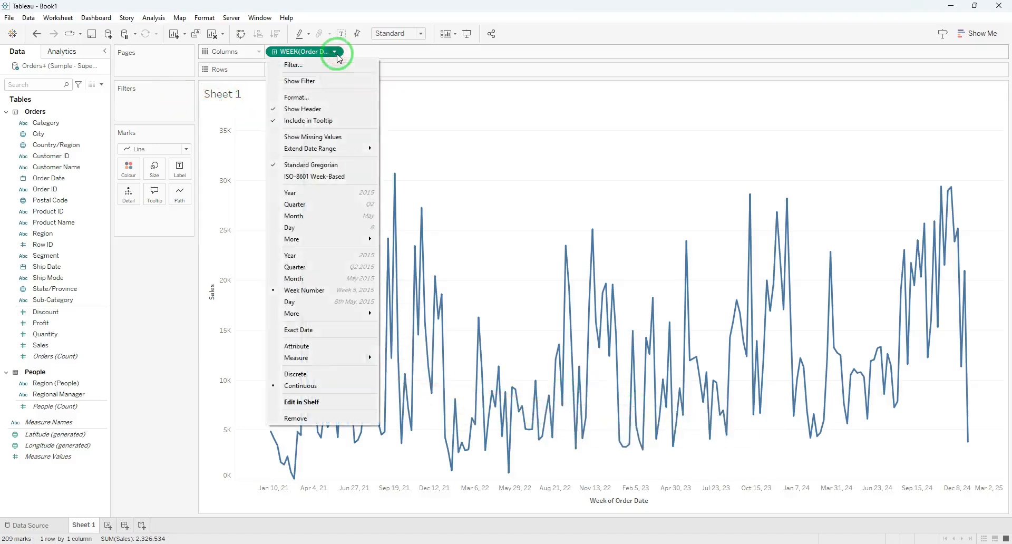
{"action": "left_click", "coordinate": [362, 304]}
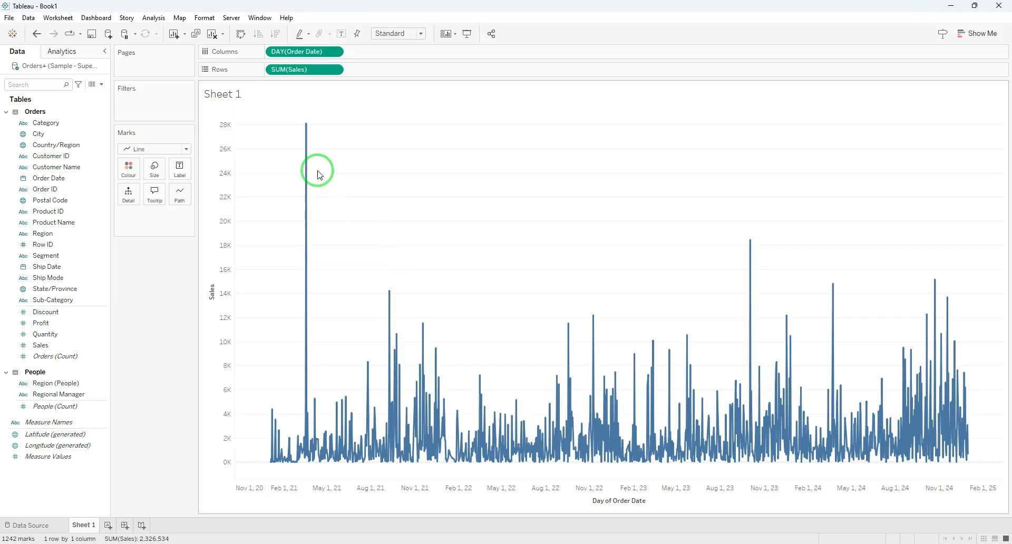
Step: Apply a custom date to Order Date with Days as the detail and Date Part as the type
{"action": "left_click", "coordinate": [335, 52]}
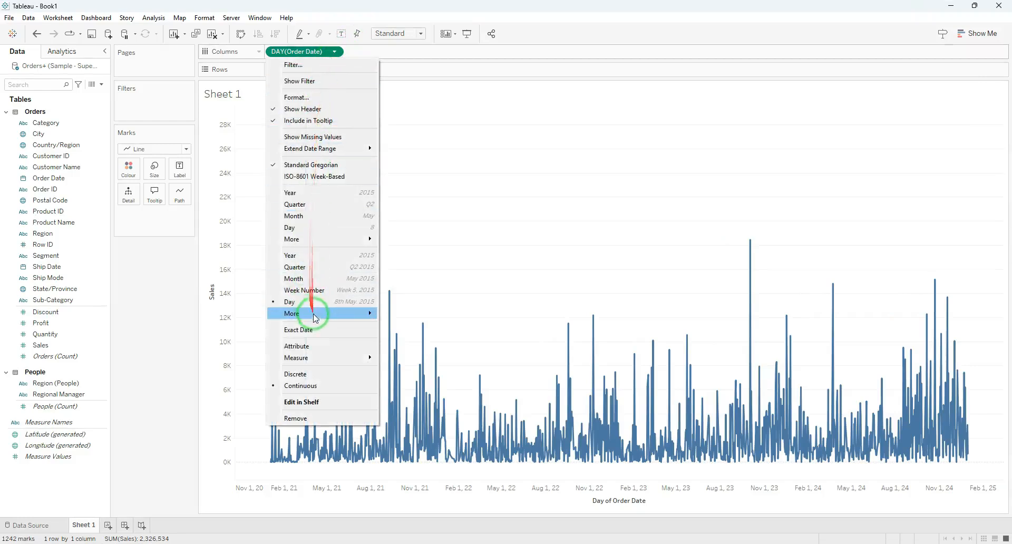
{"action": "mouse_move", "coordinate": [315, 316]}
{"action": "left_click", "coordinate": [411, 316]}
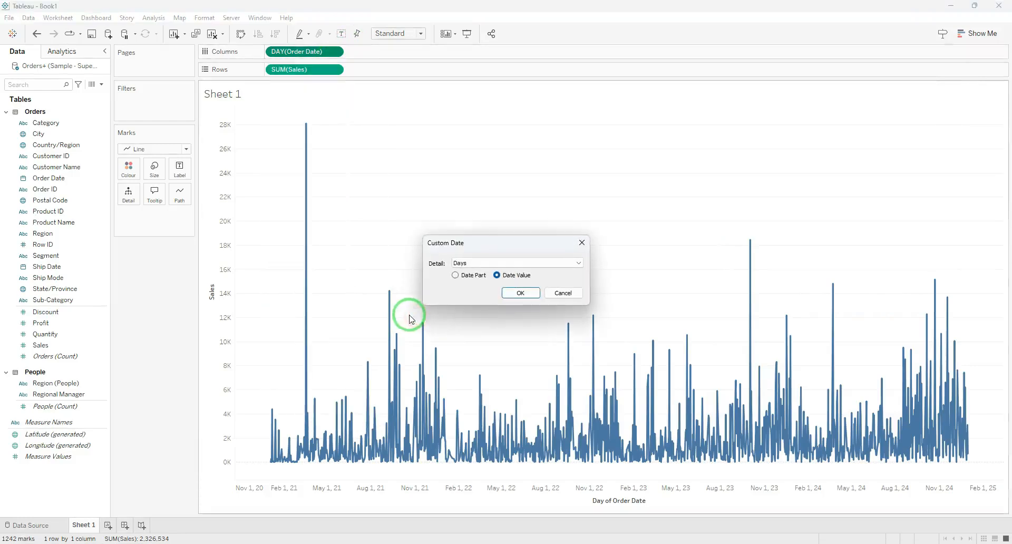
{"action": "left_click", "coordinate": [471, 276]}
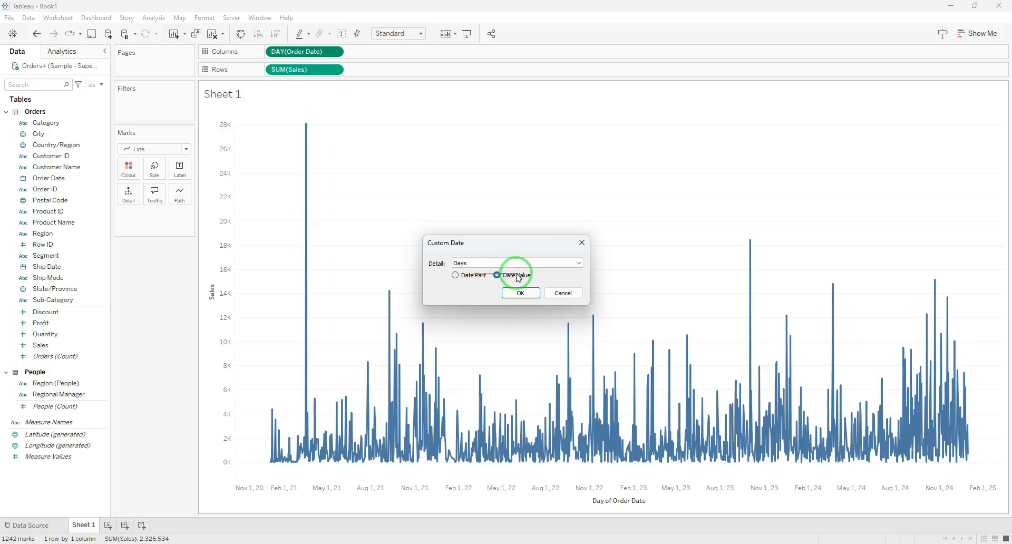
{"action": "left_click", "coordinate": [466, 276]}
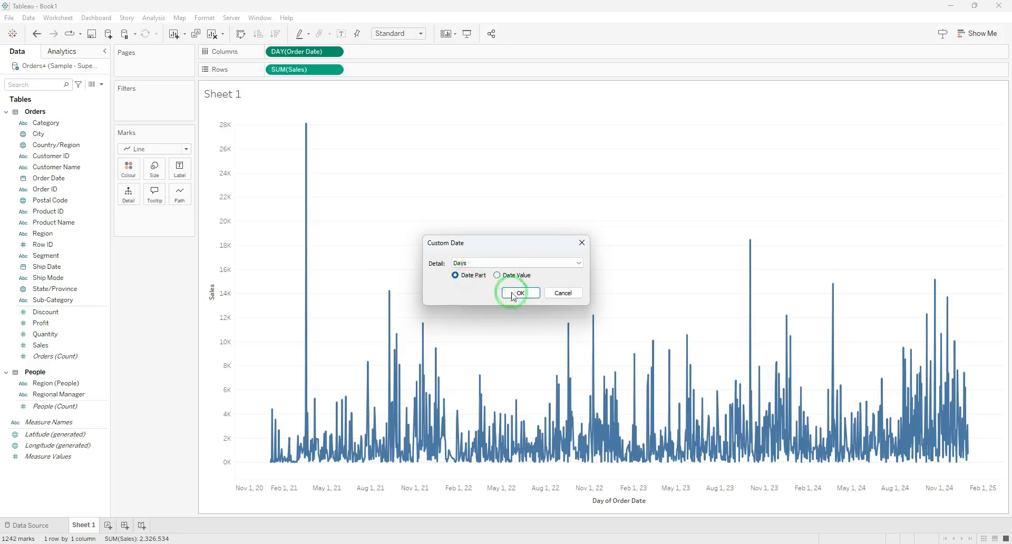
{"action": "left_click", "coordinate": [521, 293]}
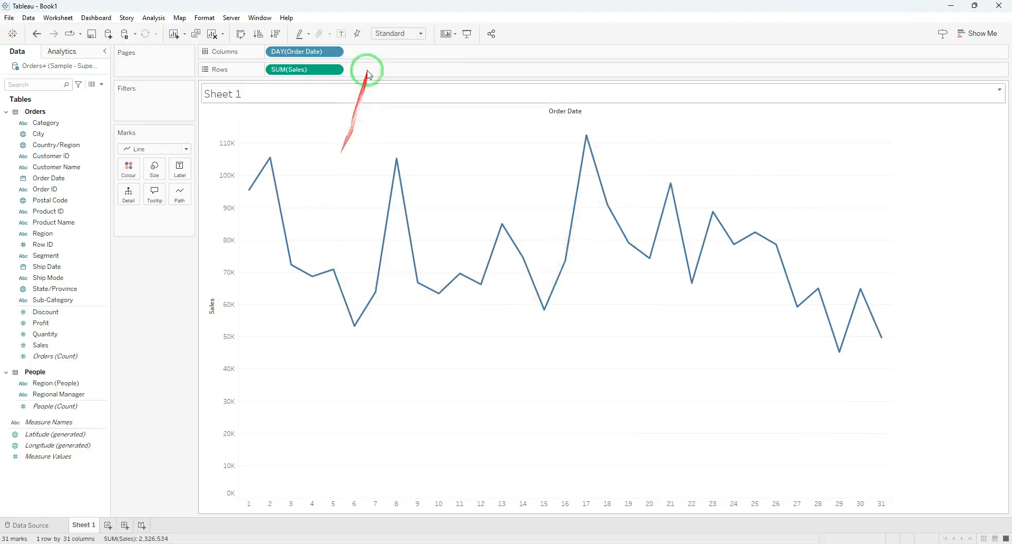
Step: Set Order Date on Columns to Exact Date and convert it to discrete
{"action": "left_click", "coordinate": [335, 52]}
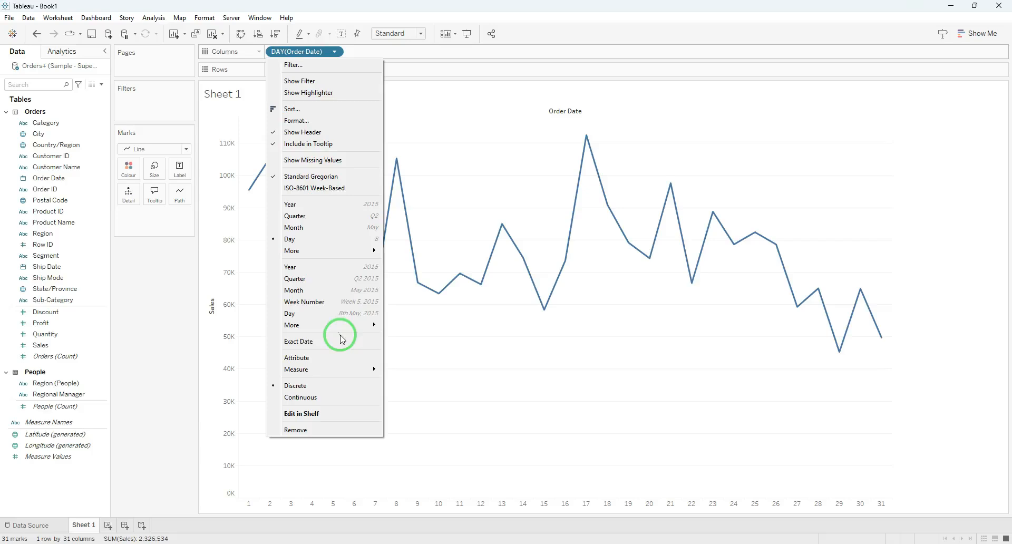
{"action": "left_click", "coordinate": [342, 348]}
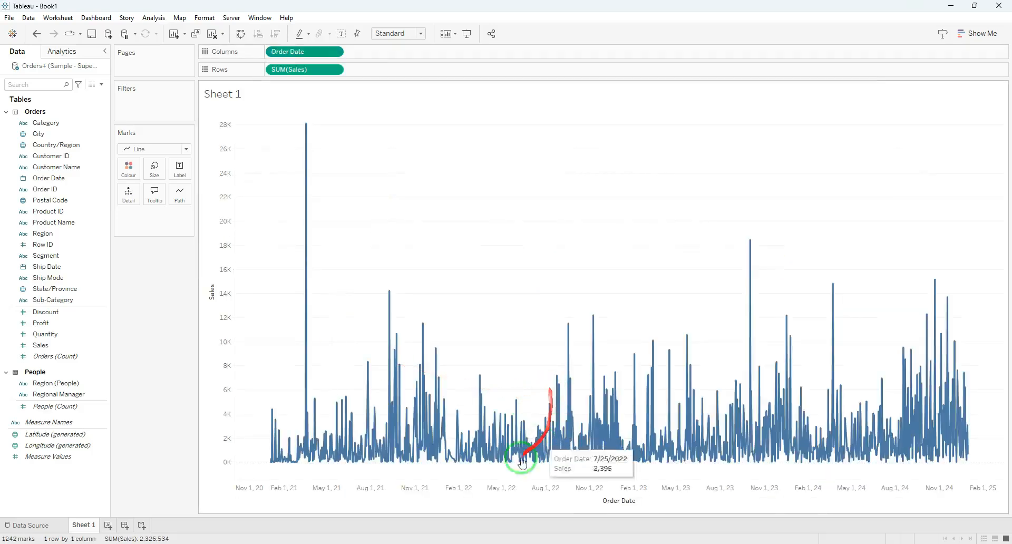
{"action": "left_click", "coordinate": [334, 51]}
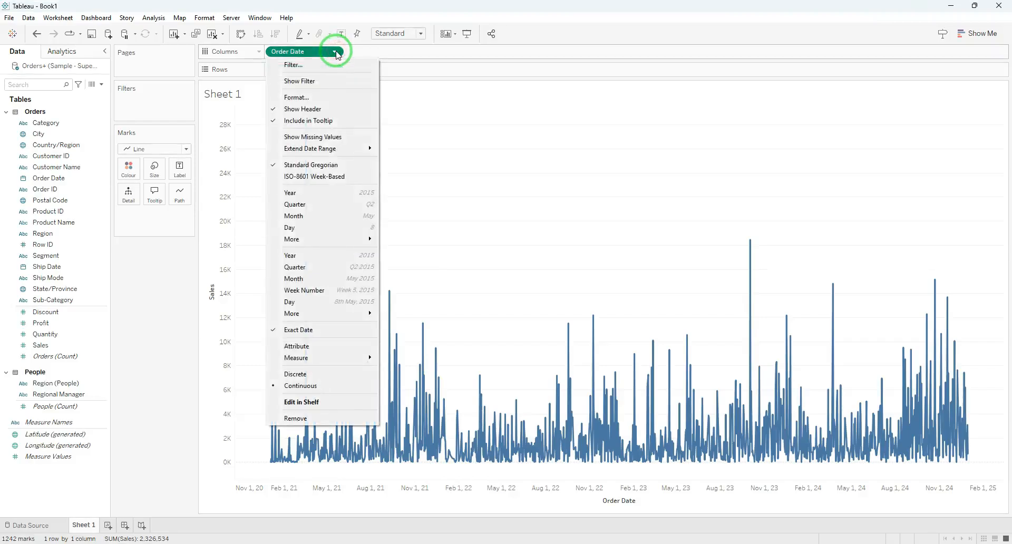
{"action": "left_click", "coordinate": [326, 374]}
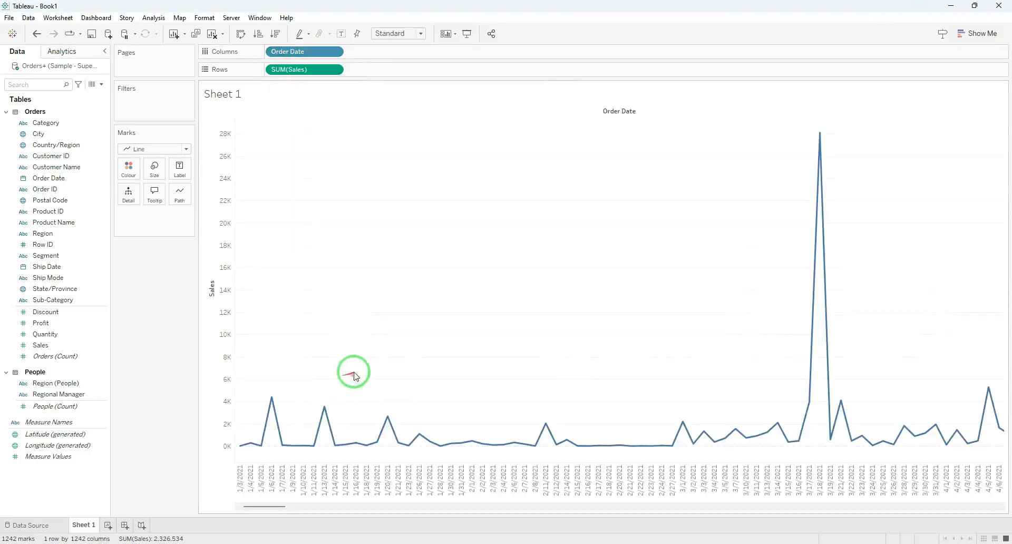
Step: Check the individual date labels on the axis and fit the chart to Entire View
{"action": "left_click", "coordinate": [242, 484]}
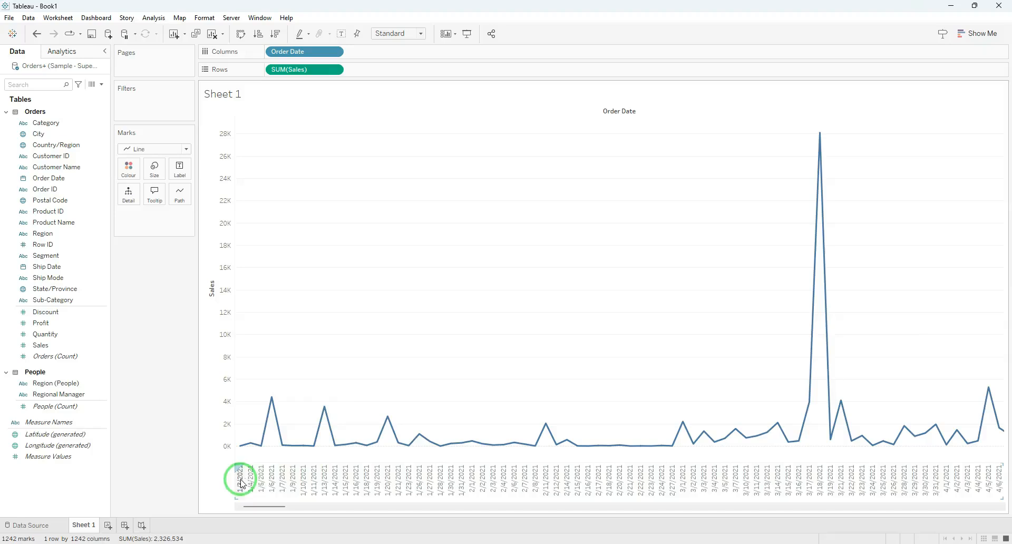
{"action": "left_click_drag", "start_coordinate": [242, 483], "coordinate": [441, 482]}
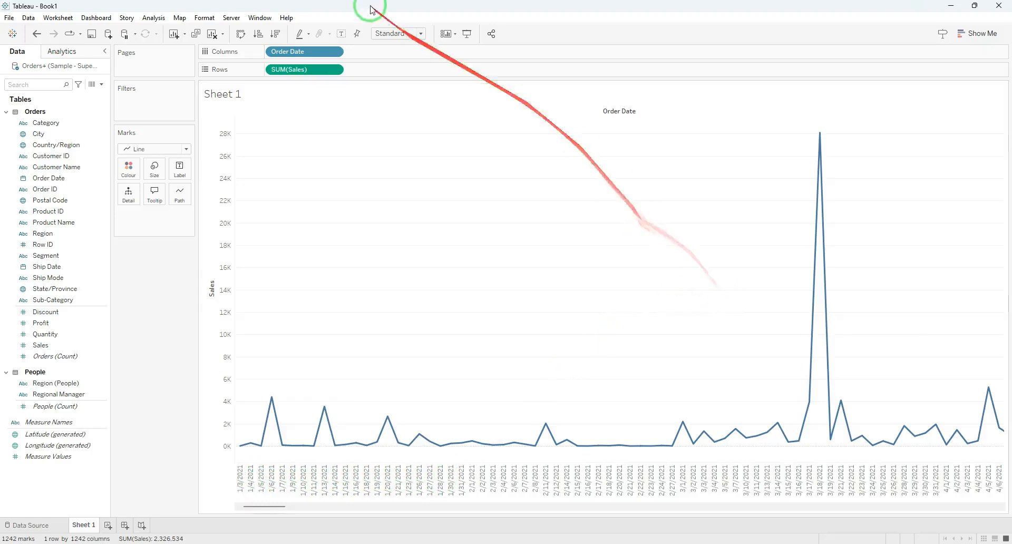
{"action": "left_click", "coordinate": [420, 34]}
{"action": "left_click", "coordinate": [405, 74]}
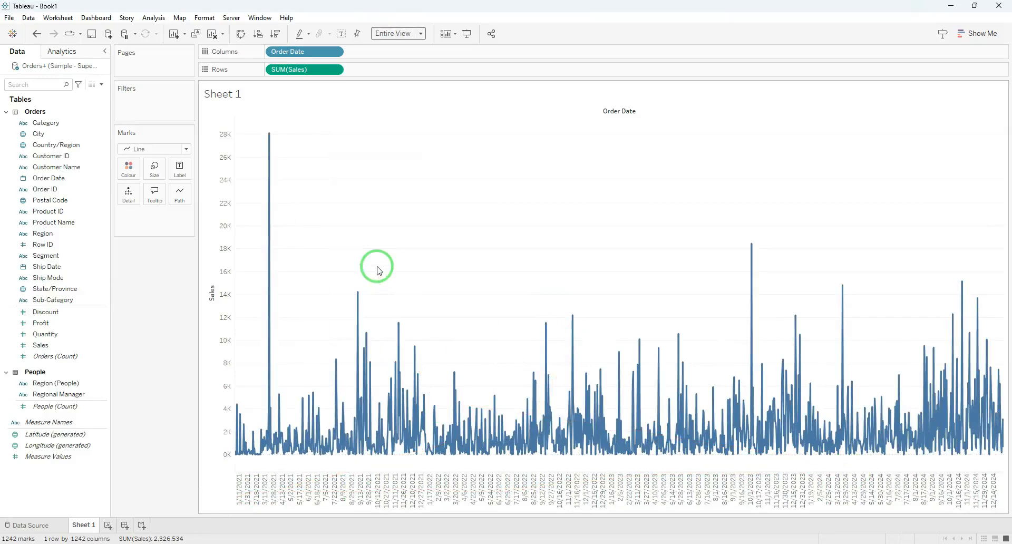
{"action": "left_click", "coordinate": [335, 53]}
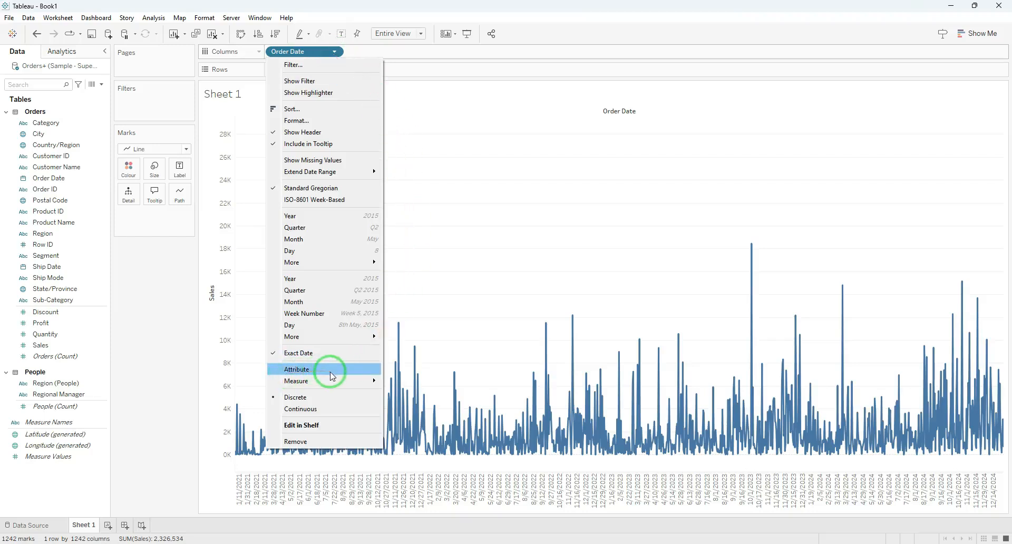
{"action": "mouse_move", "coordinate": [340, 384]}
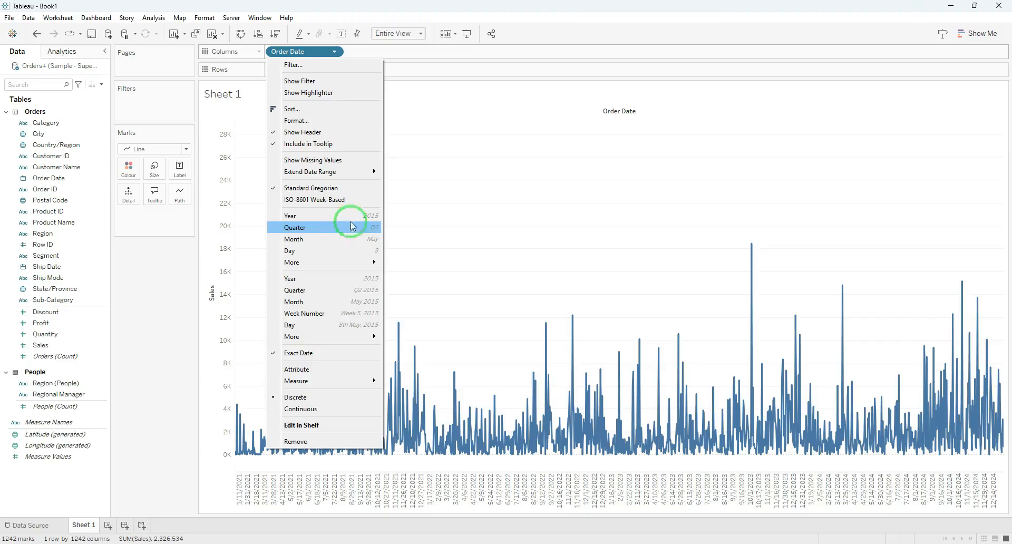
{"action": "left_click", "coordinate": [481, 224]}
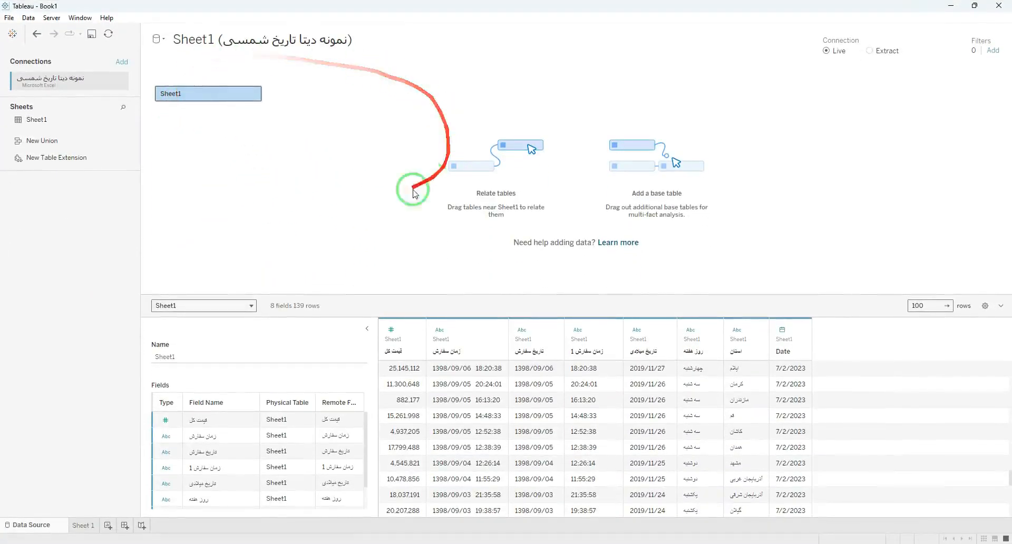
Step: Change the data type of the تاریخ سفارش column in the Sheet1 data source from String to Date
{"action": "left_click", "coordinate": [522, 331]}
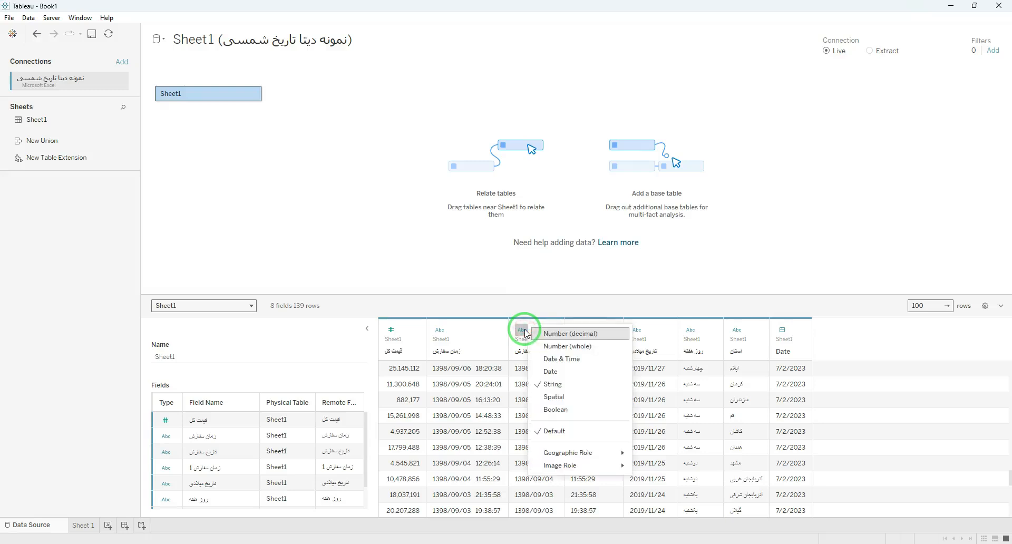
{"action": "left_click", "coordinate": [560, 370]}
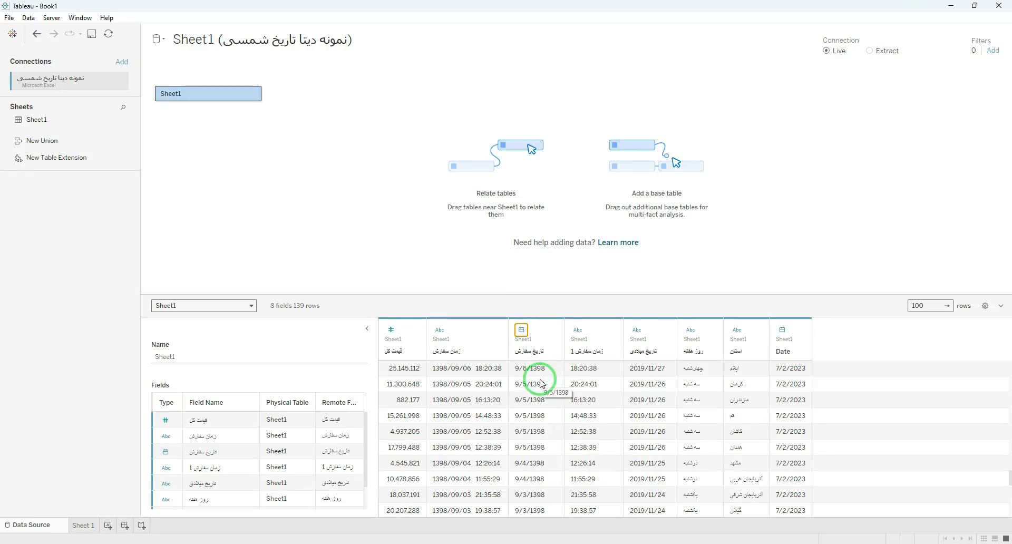
Step: Create a new worksheet with تاریخ سفارش on Columns and expand its date hierarchy from year down to quarter and month
{"action": "left_click", "coordinate": [108, 525]}
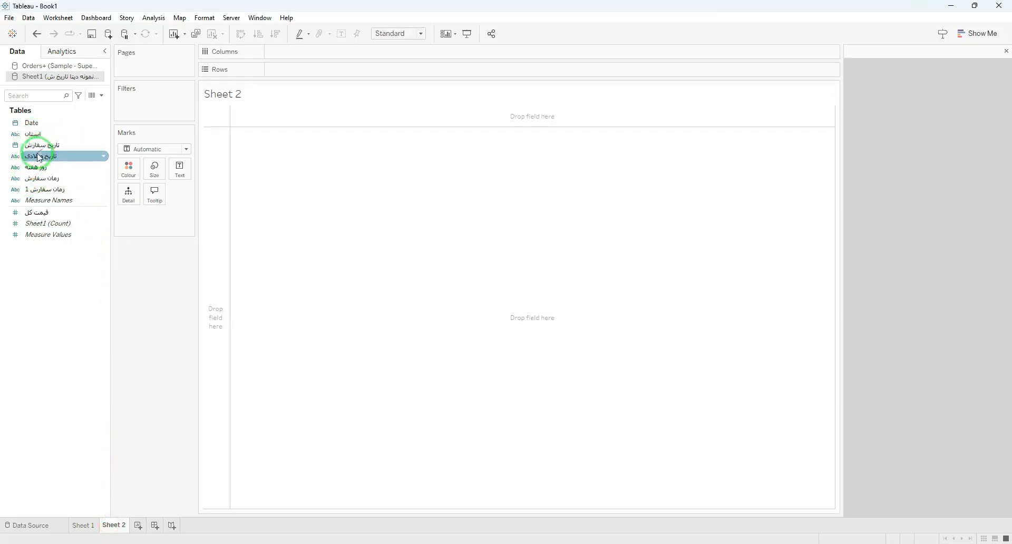
{"action": "left_click_drag", "start_coordinate": [48, 145], "coordinate": [287, 61]}
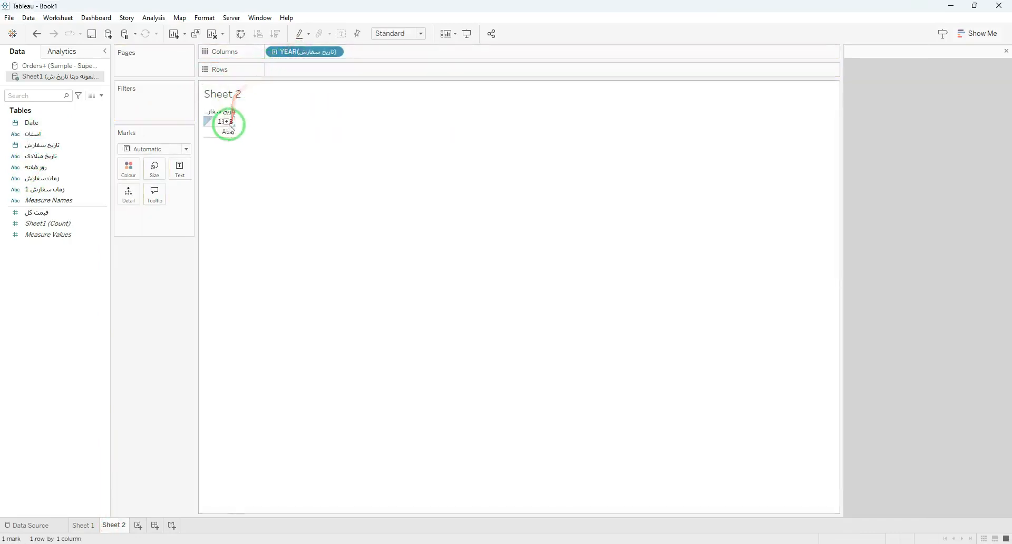
{"action": "left_click", "coordinate": [274, 51]}
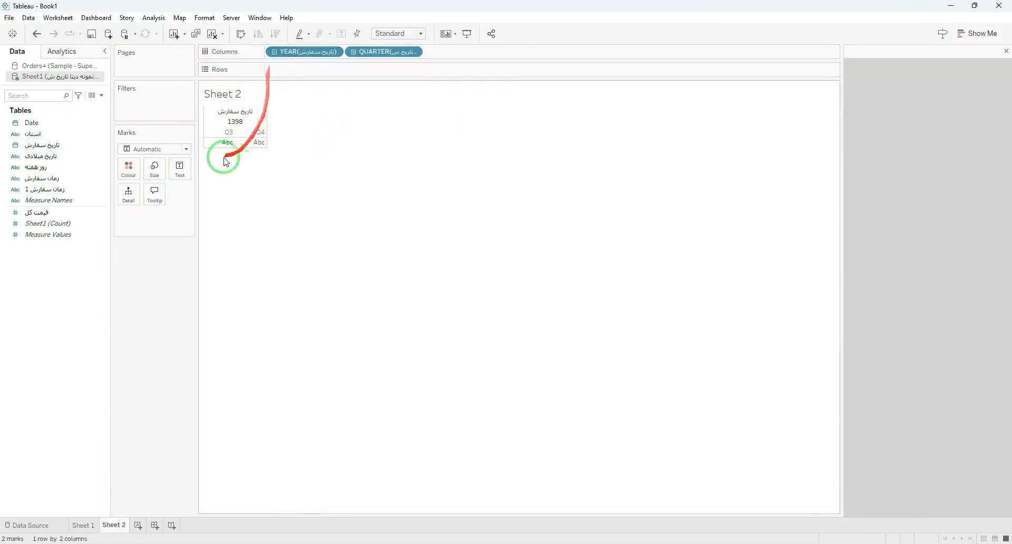
{"action": "left_click", "coordinate": [354, 51]}
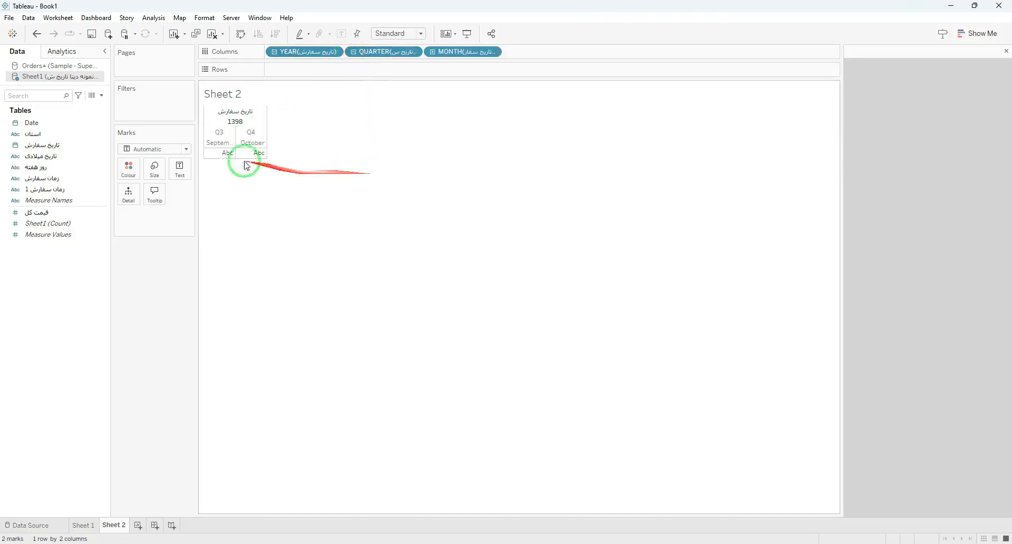